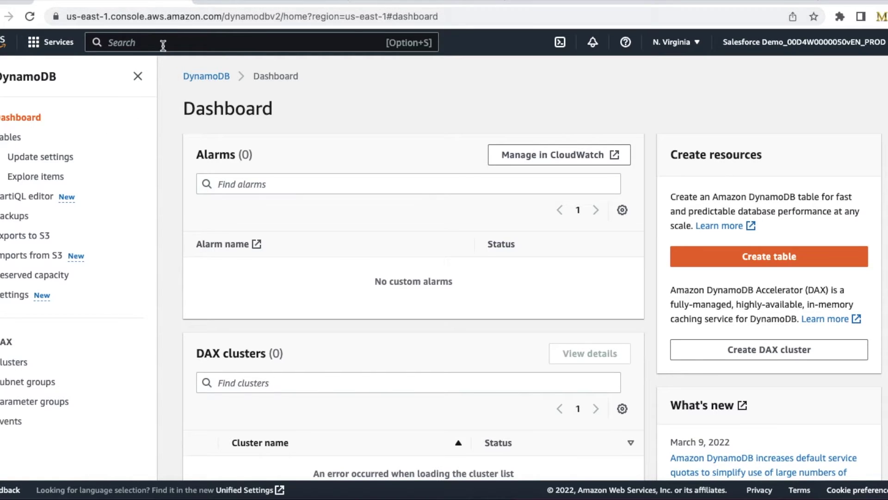
# Search 'dyna' to reach DynamoDB and list its tables, showing the active Employee table.
pyautogui.write('d')
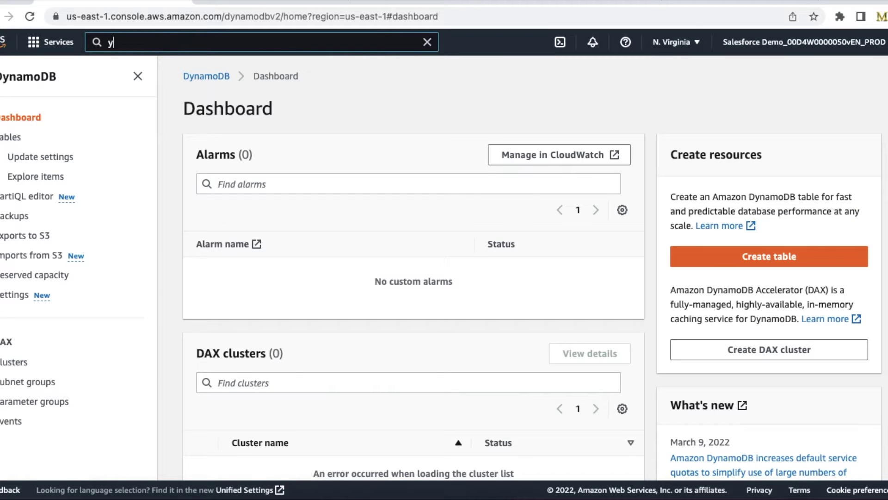
pyautogui.press('BackSpace')
pyautogui.write('dy')
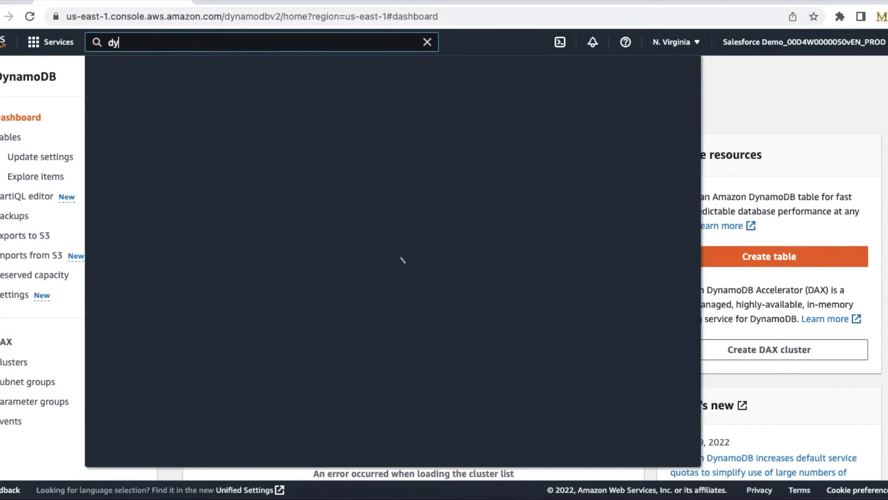
pyautogui.write('na')
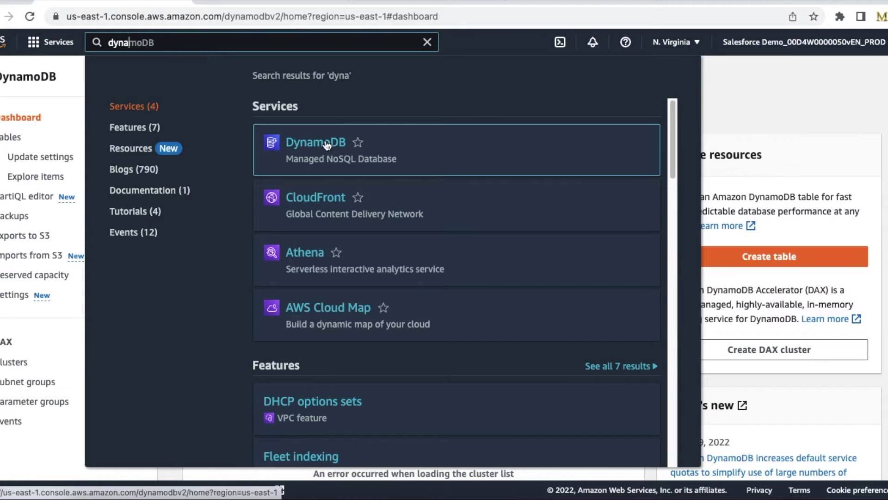
pyautogui.click(780, 114)
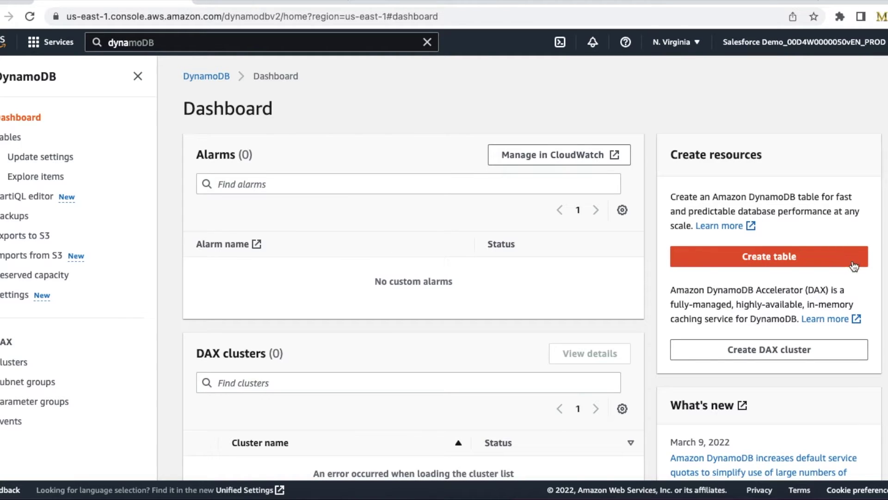
pyautogui.click(796, 255)
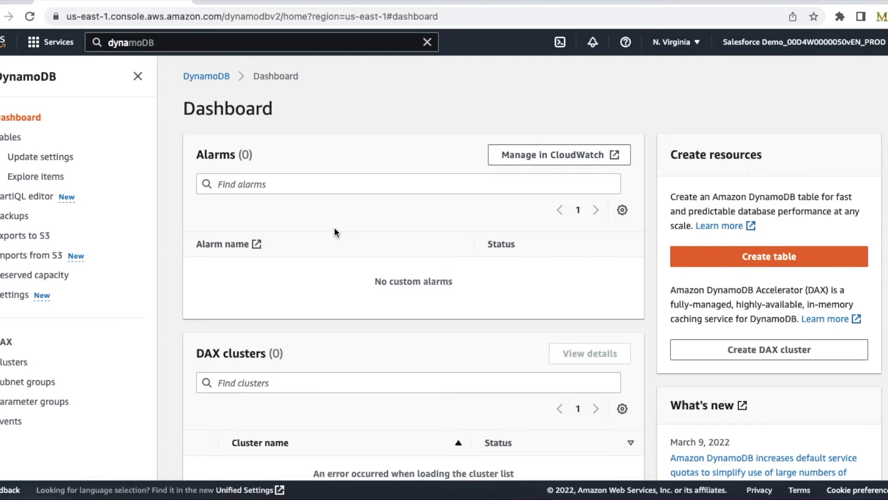
pyautogui.click(29, 139)
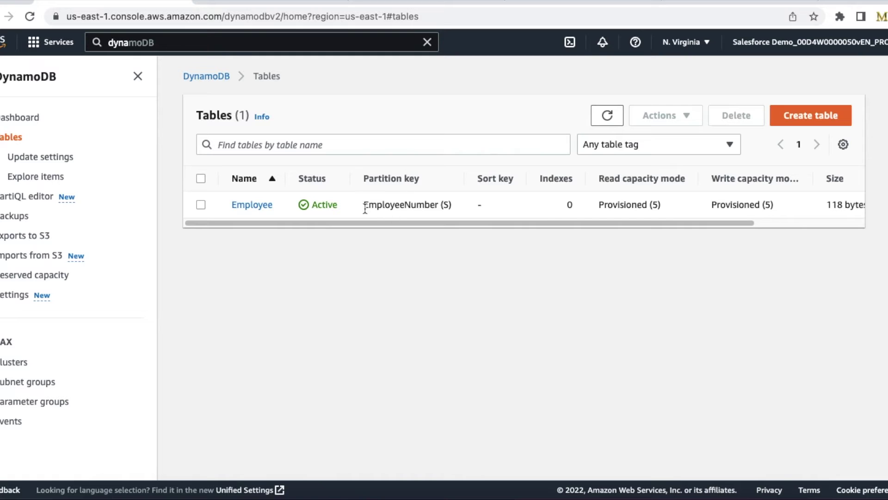
# Open the Employee table's overview (EmployeeNumber key, 2 items) and its Actions dropdown.
pyautogui.moveTo(365, 206); pyautogui.dragTo(437, 208)
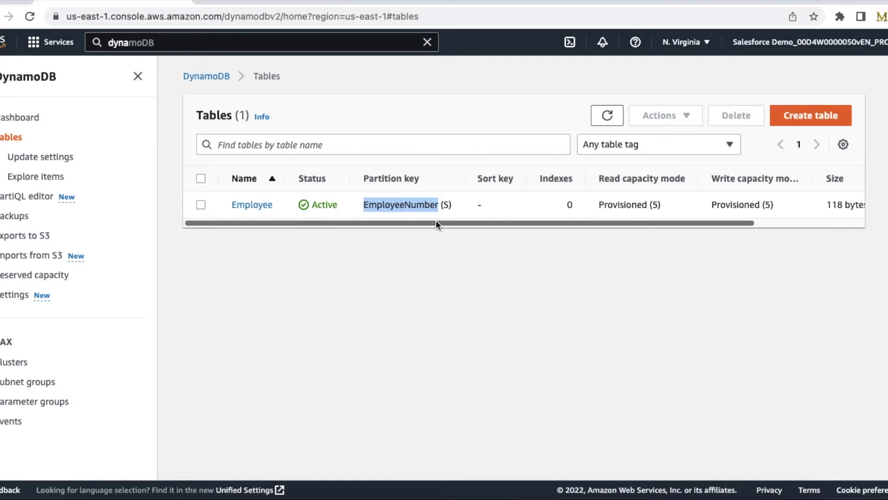
pyautogui.click(260, 206)
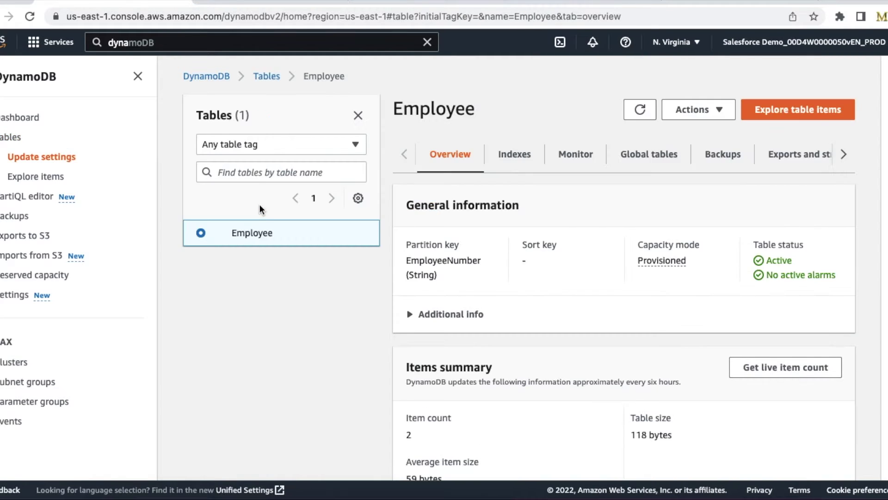
pyautogui.scroll(-1, 434, 241)
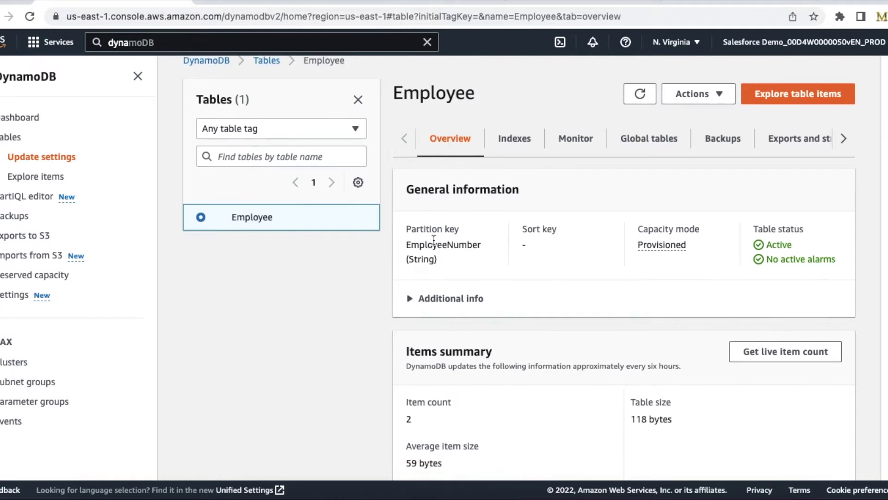
pyautogui.scroll(-2, 434, 239)
pyautogui.scroll(3, 434, 217)
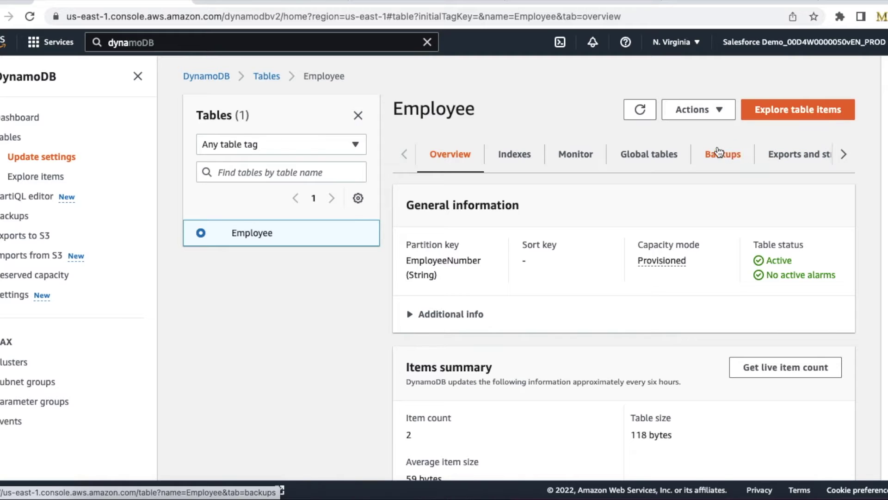
pyautogui.click(702, 109)
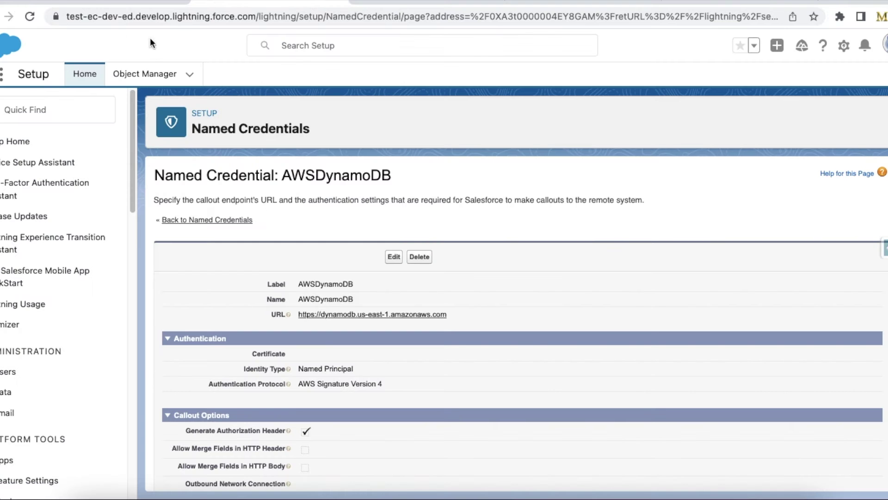
# Review the AWSDynamoDB named credential's name and its AWS Signature Version 4 protocol.
pyautogui.moveTo(165, 175); pyautogui.dragTo(362, 175)
pyautogui.scroll(-1, 311, 324)
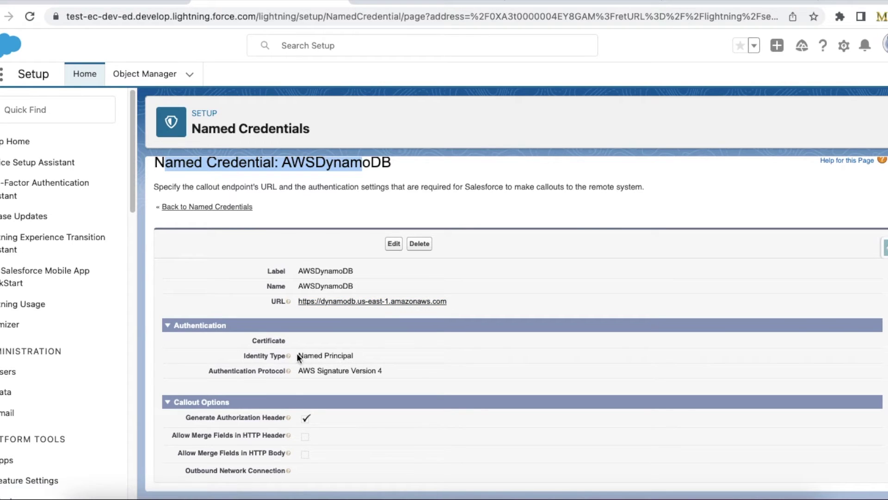
pyautogui.click(246, 357)
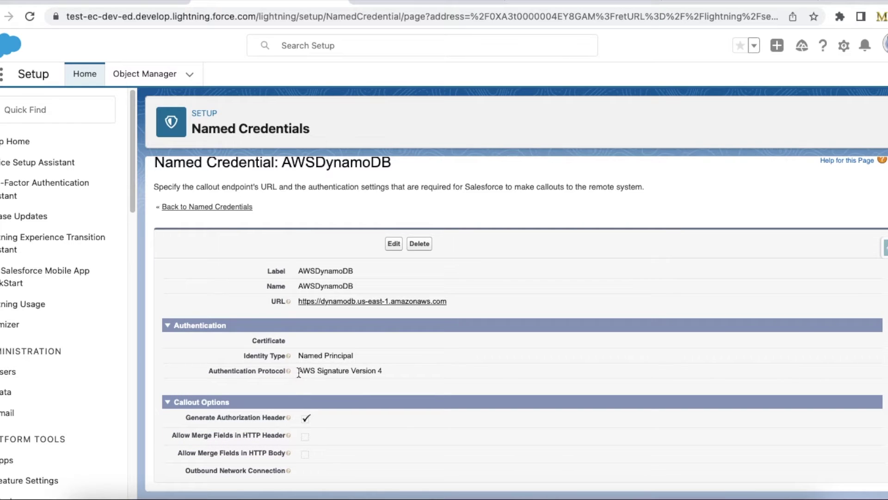
pyautogui.moveTo(323, 371); pyautogui.dragTo(391, 376)
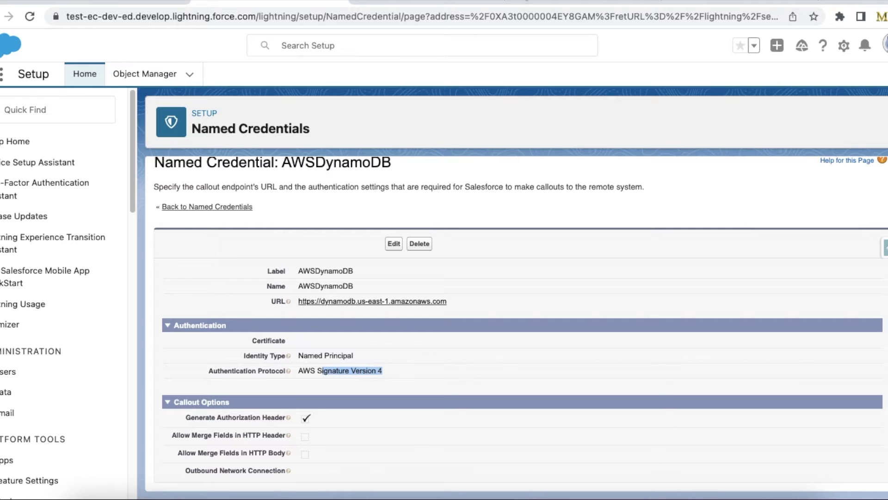
# Clear the AWS console's service search, then return to the Salesforce named credential page.
pyautogui.click(129, 6)
pyautogui.click(247, 42)
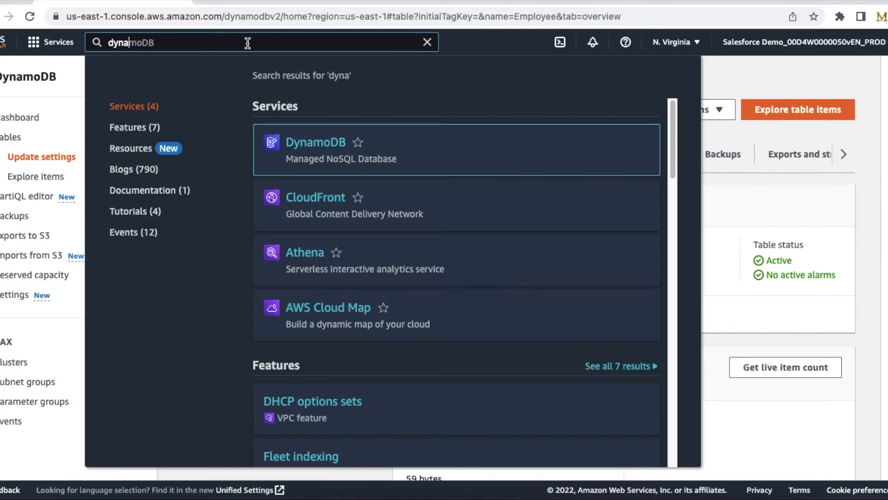
pyautogui.click(427, 43)
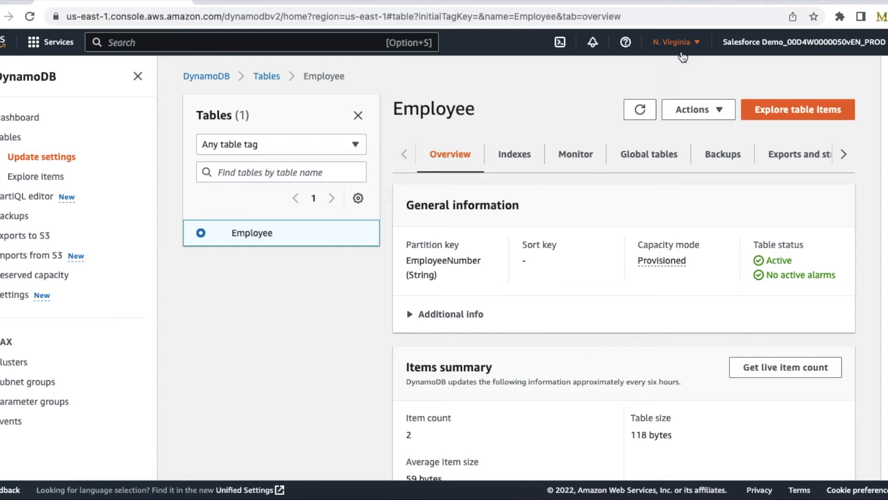
pyautogui.click(269, 5)
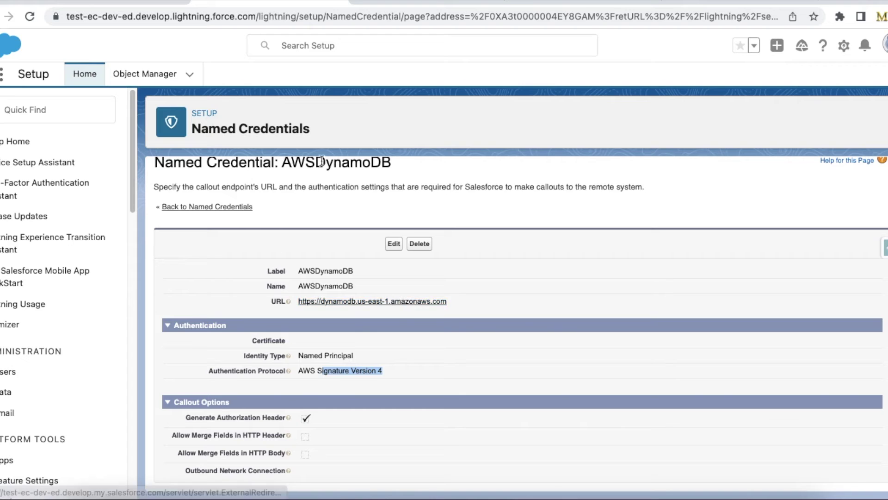
# Review the AWSDynamoDB external data source (type Amazon DynamoDB), then go to the Employee external object.
pyautogui.click(413, 2)
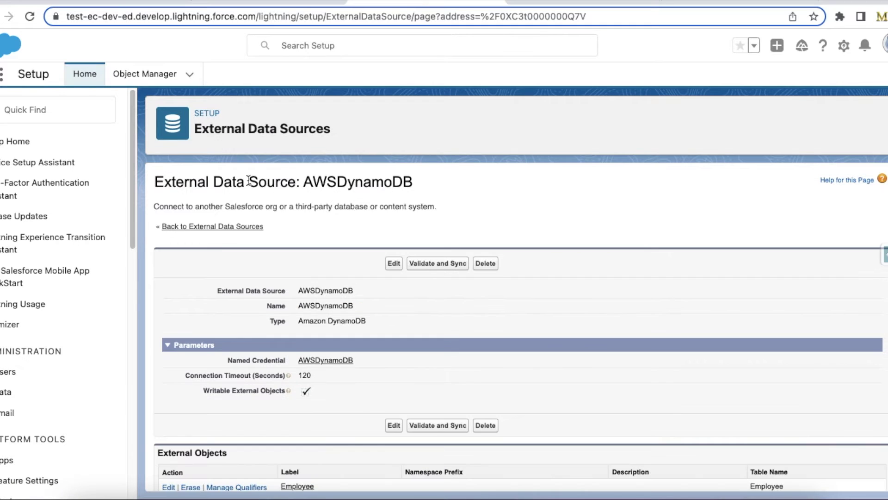
pyautogui.moveTo(159, 180); pyautogui.dragTo(372, 181)
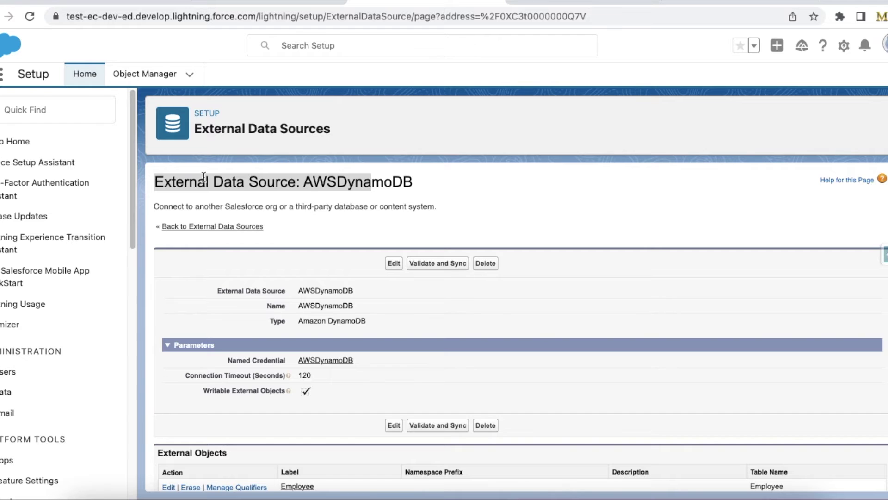
pyautogui.scroll(-1, 290, 240)
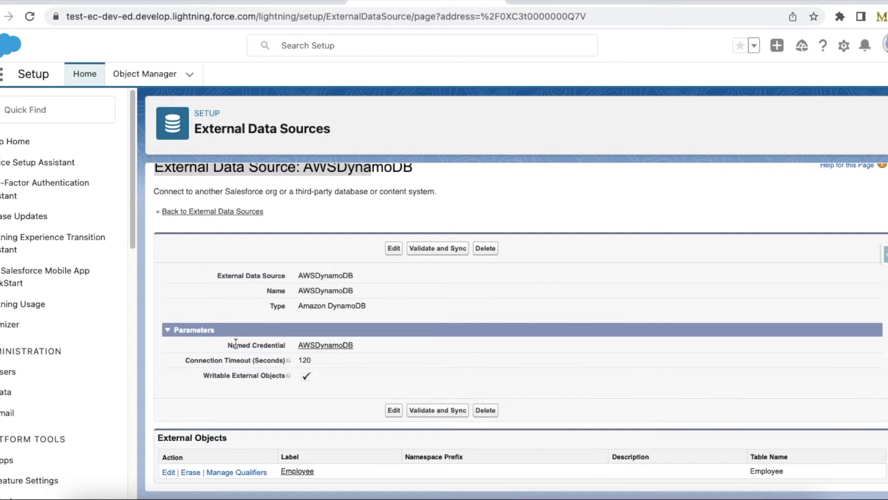
pyautogui.moveTo(230, 345); pyautogui.dragTo(287, 344)
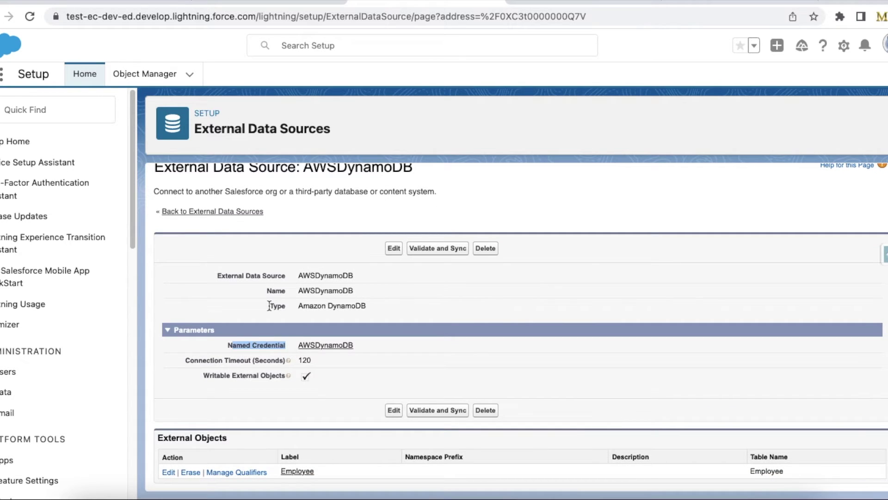
pyautogui.moveTo(269, 305); pyautogui.dragTo(378, 313)
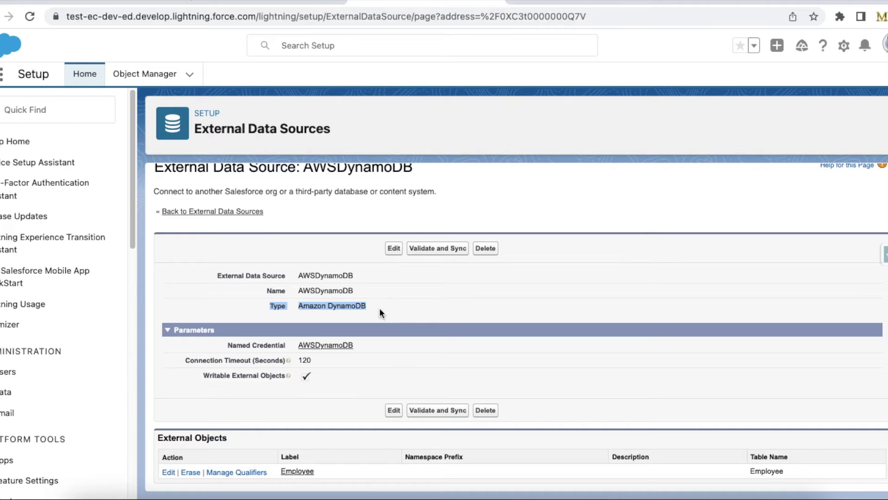
pyautogui.moveTo(172, 168); pyautogui.dragTo(166, 162)
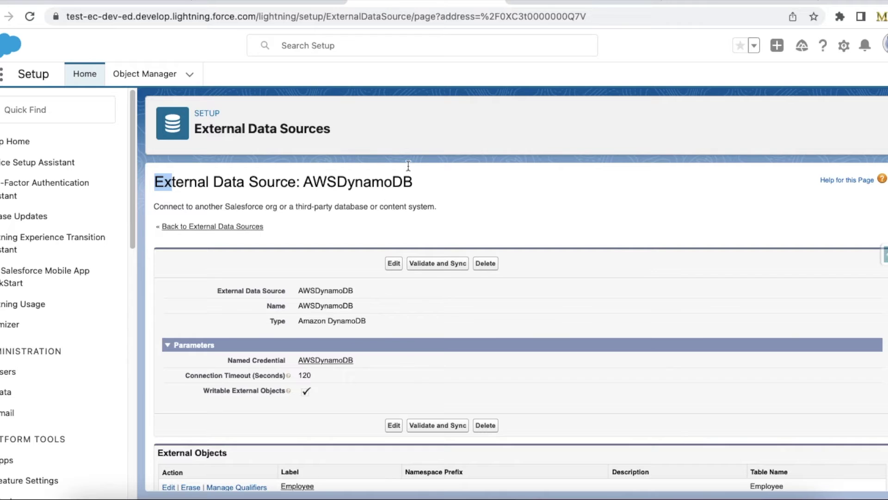
pyautogui.click(548, 3)
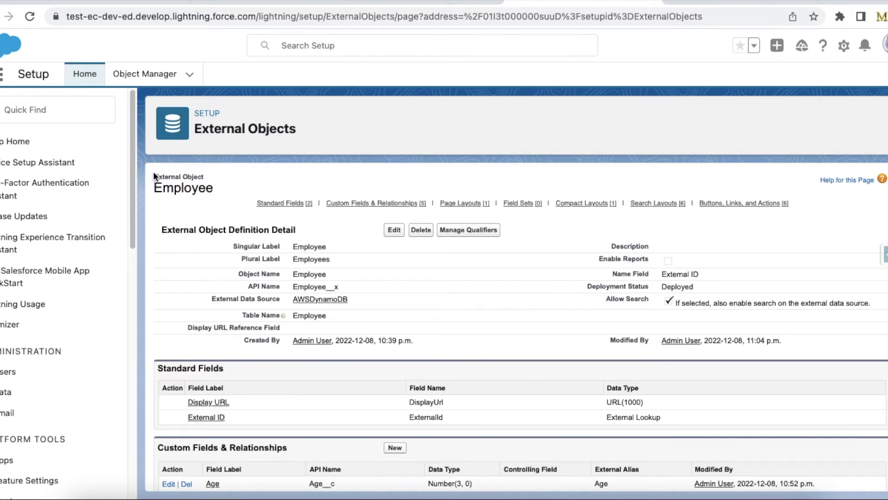
pyautogui.moveTo(133, 170); pyautogui.dragTo(132, 357)
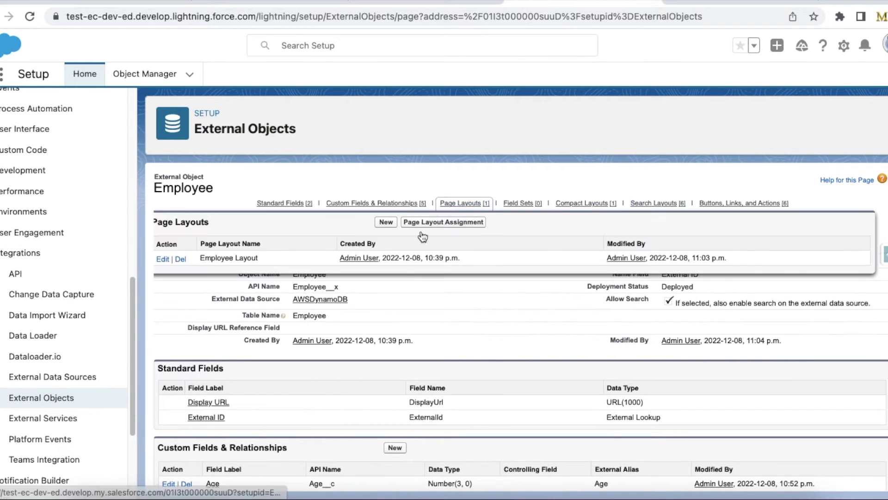
pyautogui.moveTo(269, 296); pyautogui.dragTo(276, 296)
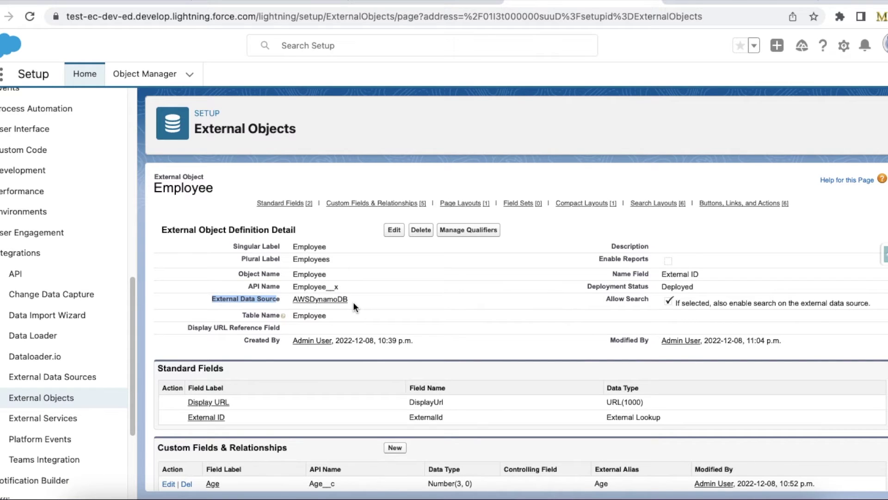
pyautogui.scroll(-5, 367, 298)
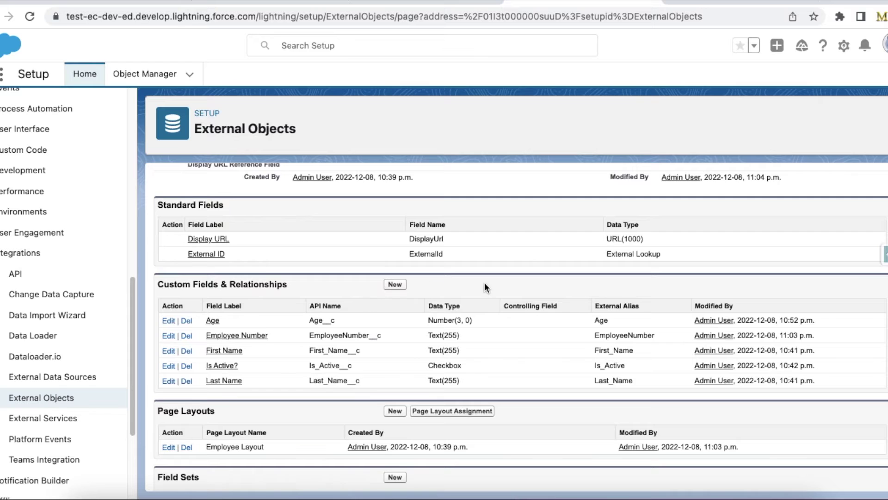
pyautogui.scroll(3, 484, 282)
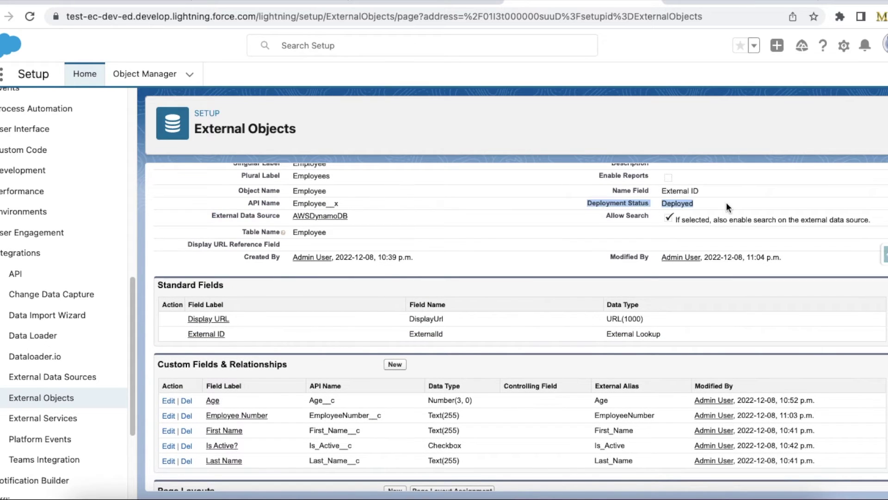
pyautogui.scroll(-3, 607, 287)
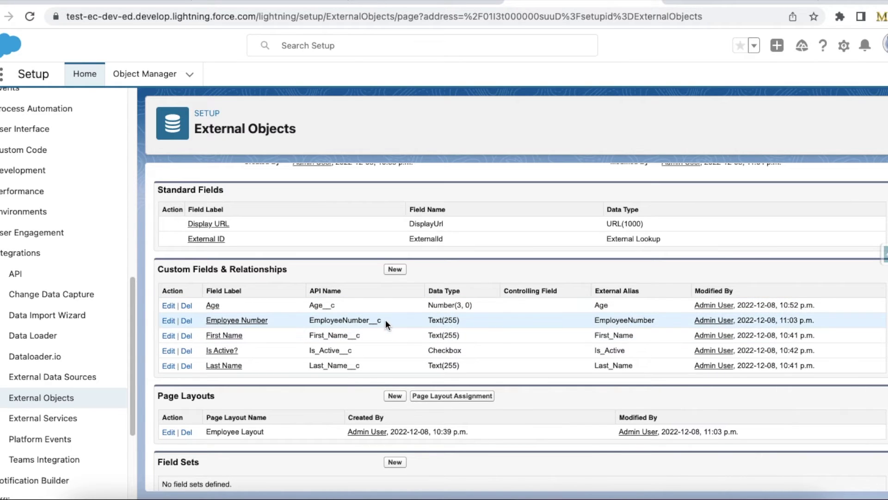
pyautogui.moveTo(385, 320); pyautogui.dragTo(301, 318)
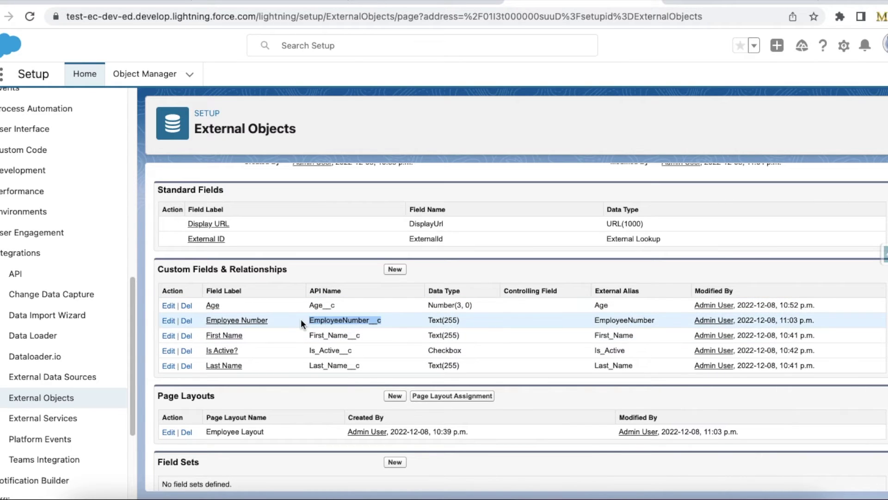
pyautogui.doubleClick(339, 336)
pyautogui.doubleClick(335, 352)
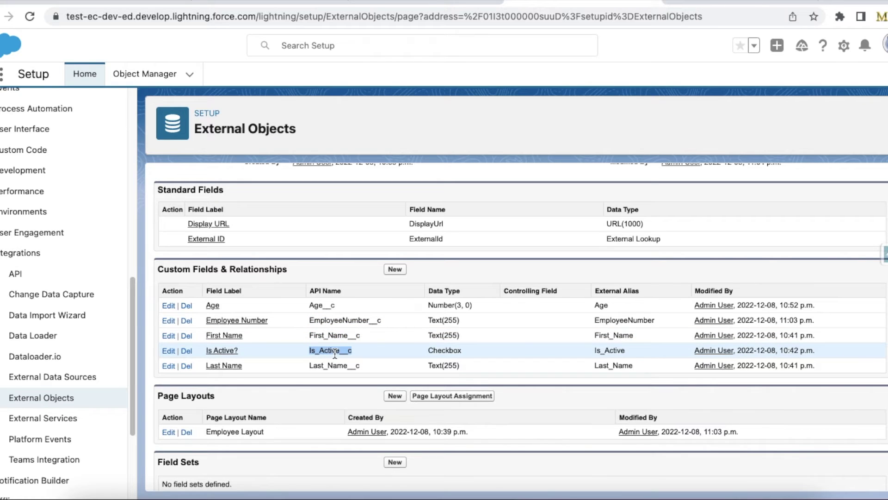
pyautogui.click(312, 365)
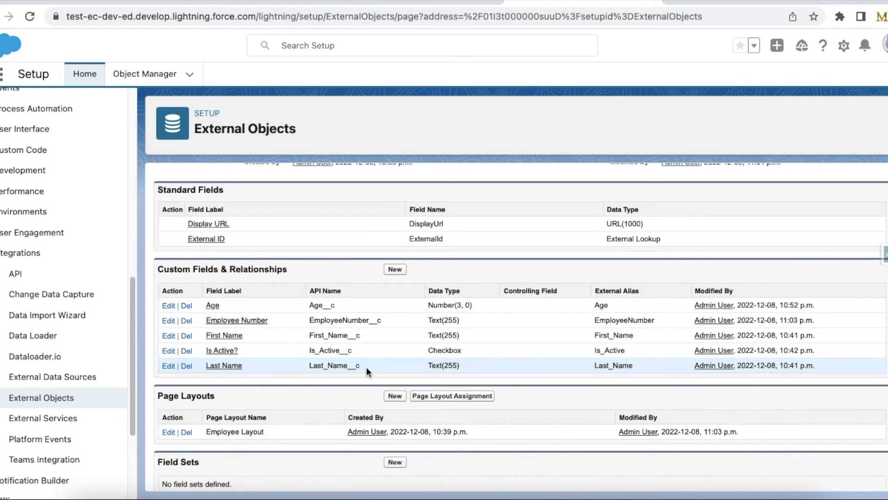
pyautogui.moveTo(365, 366); pyautogui.dragTo(314, 366)
pyautogui.moveTo(463, 365); pyautogui.dragTo(428, 365)
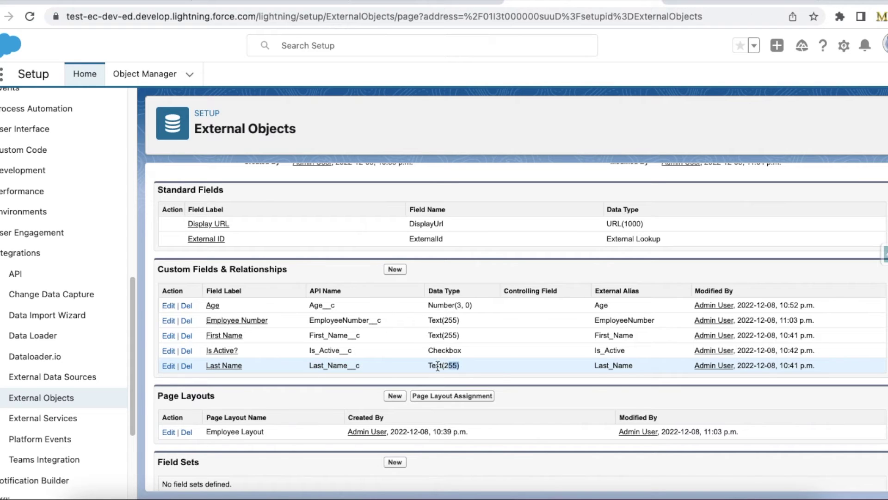
pyautogui.doubleClick(318, 366)
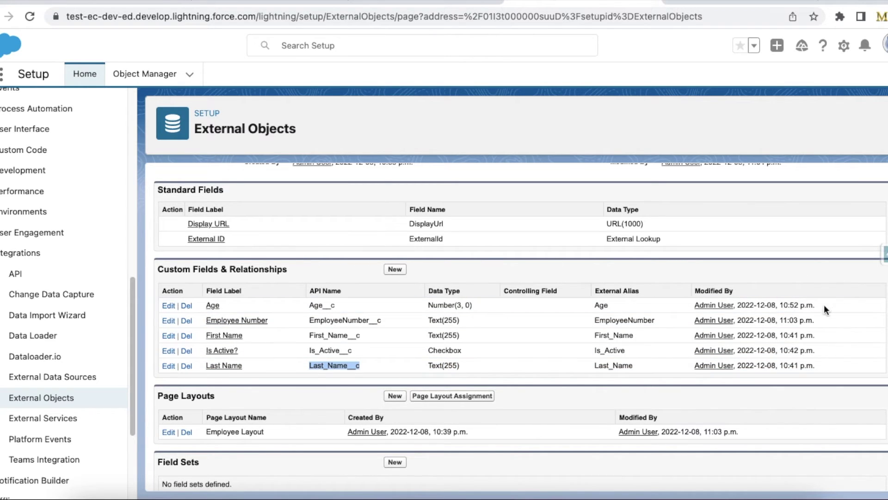
pyautogui.click(432, 2)
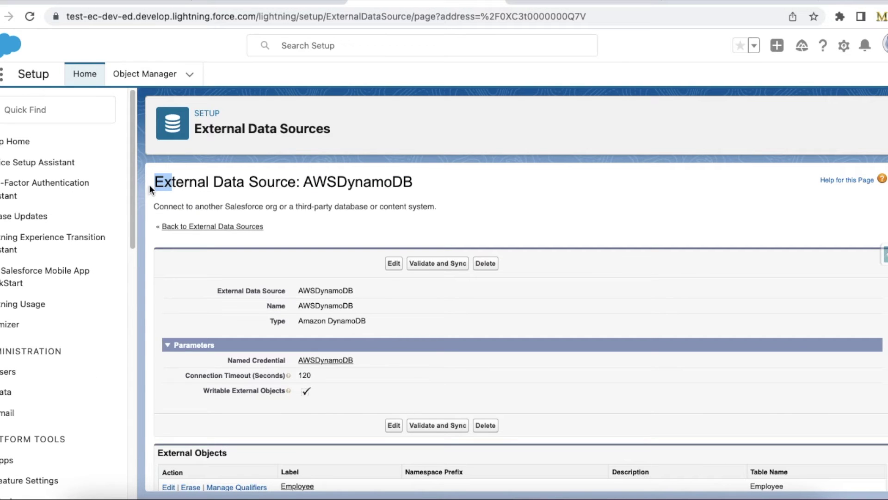
# Validate the AWSDynamoDB connection and select the Employee table for syncing.
pyautogui.moveTo(132, 184); pyautogui.dragTo(135, 347)
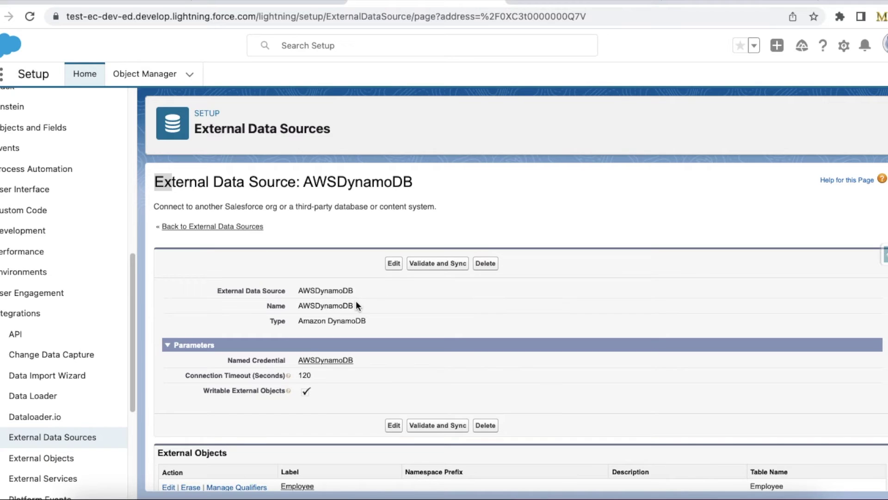
pyautogui.scroll(-1, 356, 302)
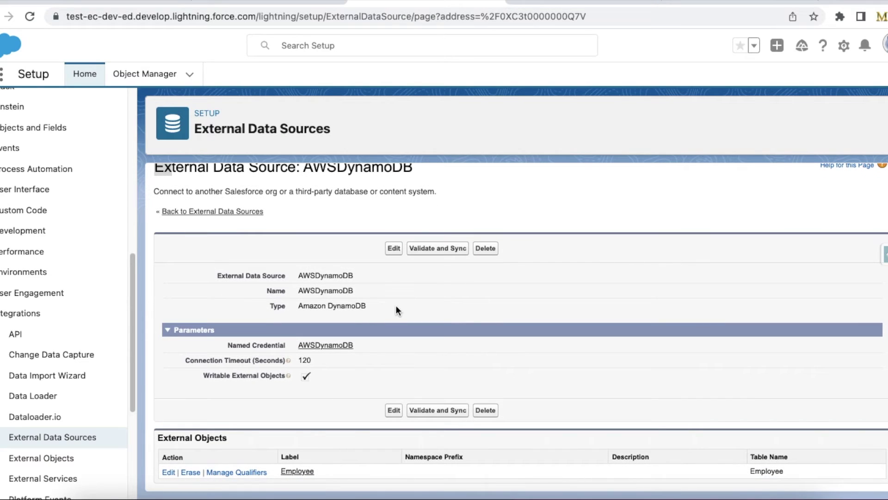
pyautogui.click(437, 249)
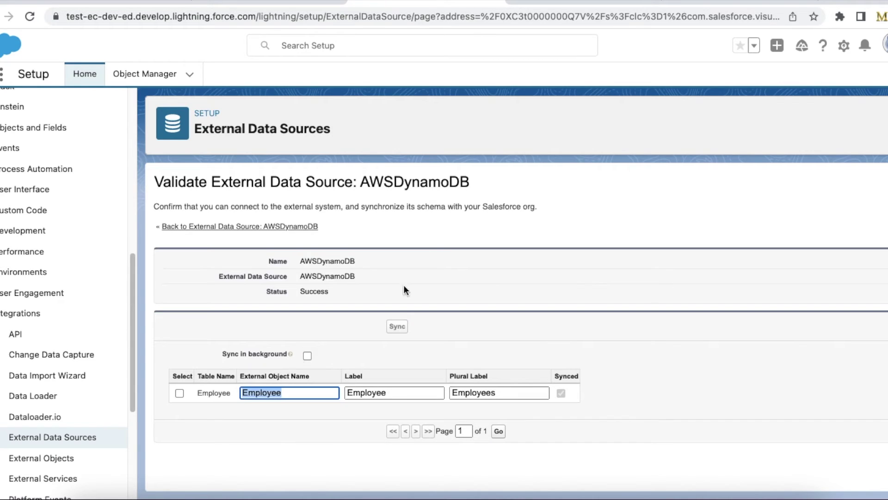
pyautogui.click(180, 393)
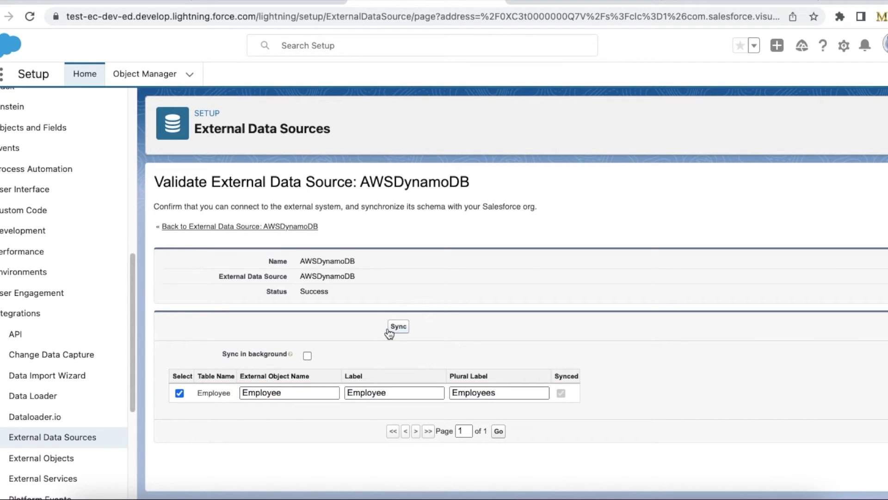
pyautogui.click(582, 3)
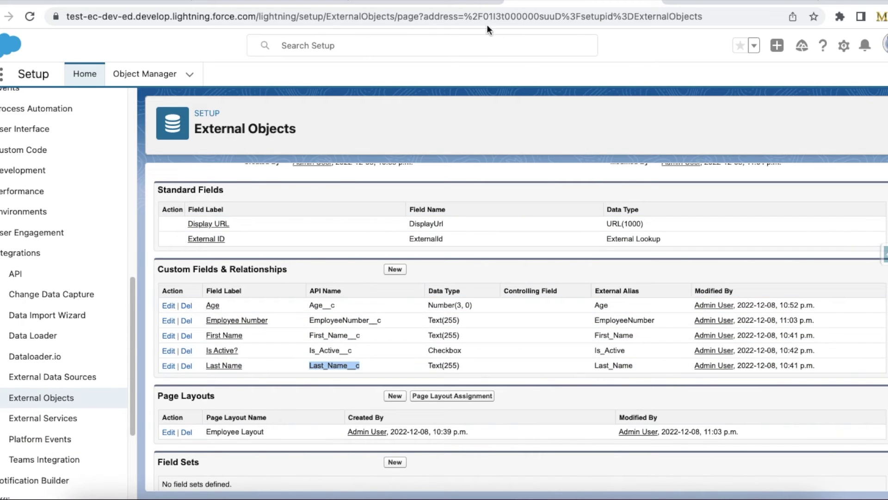
pyautogui.click(465, 2)
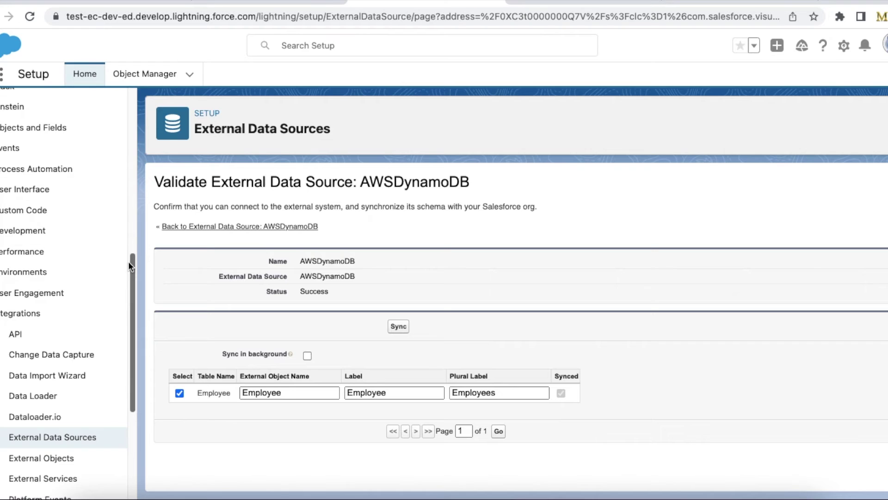
# Find Tabs through a Quick Find search for 'tabs' and open the Employees object tab.
pyautogui.moveTo(132, 277); pyautogui.dragTo(152, 93)
pyautogui.click(73, 108)
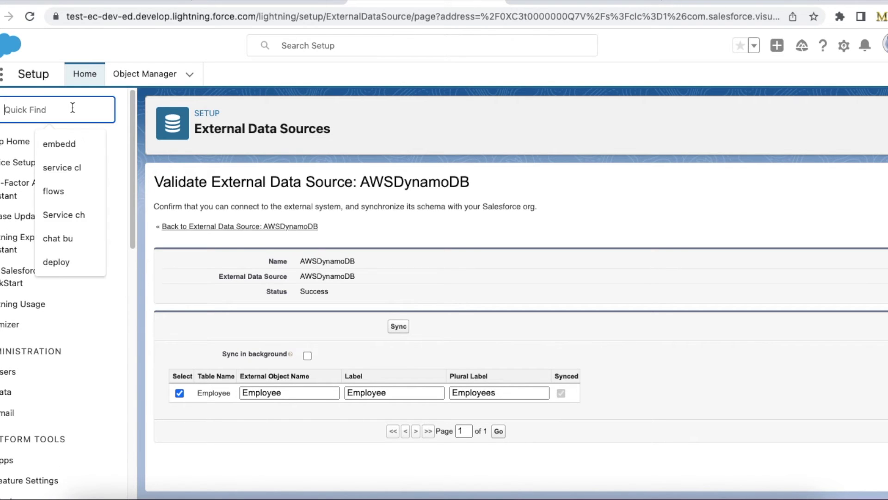
pyautogui.write('tabs')
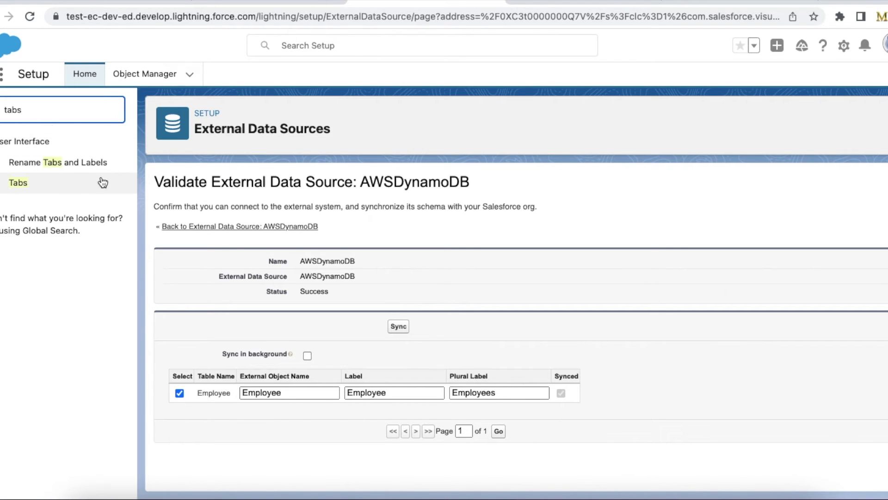
pyautogui.click(18, 183)
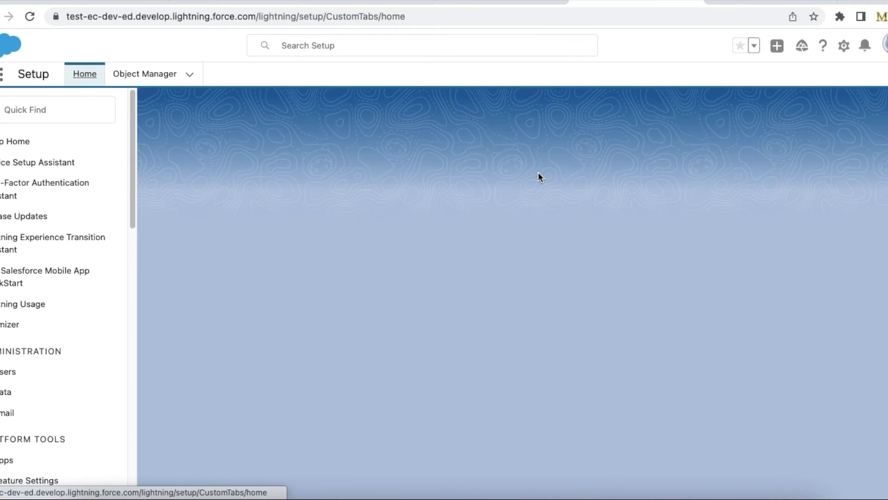
pyautogui.scroll(-2, 540, 174)
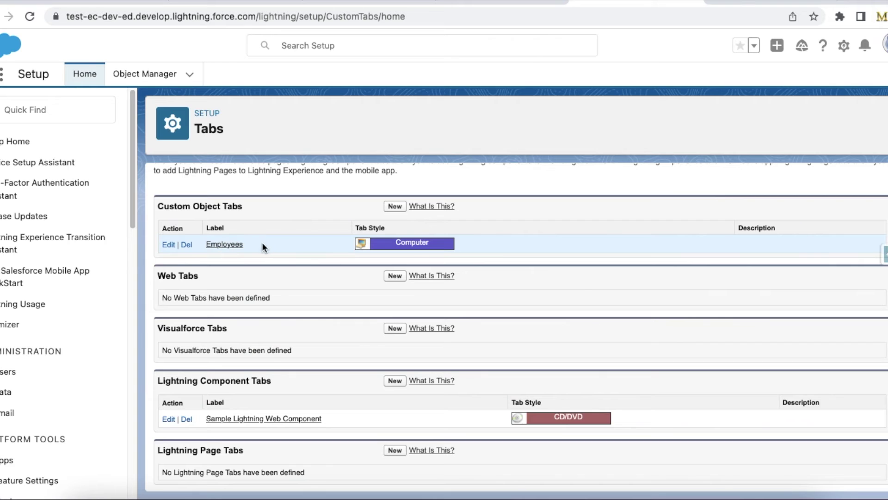
pyautogui.click(225, 244)
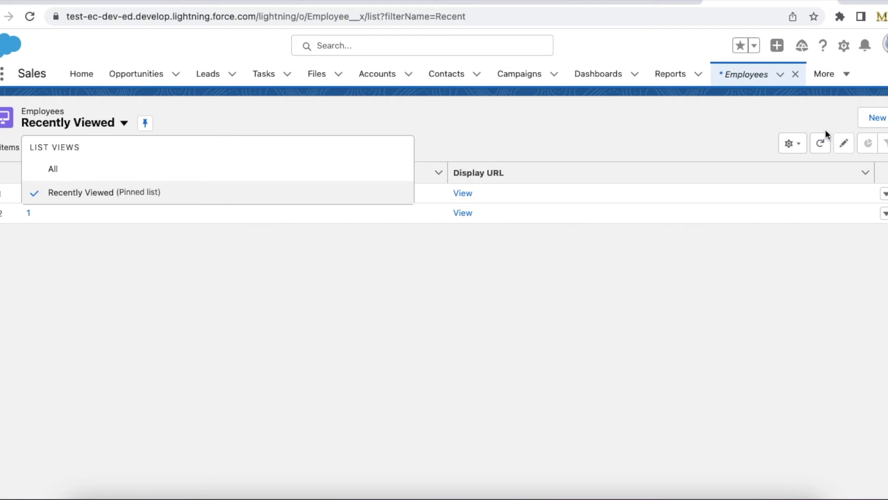
# Create and save an active Employee record Test5 Test5, age 23, employee number 5.
pyautogui.click(699, 278)
pyautogui.click(876, 118)
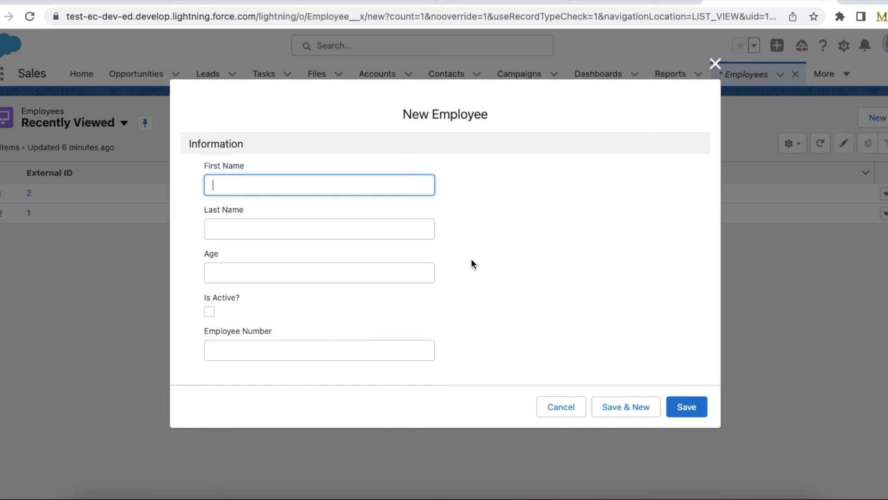
pyautogui.write('Test5')
pyautogui.press('Tab')
pyautogui.write('Test')
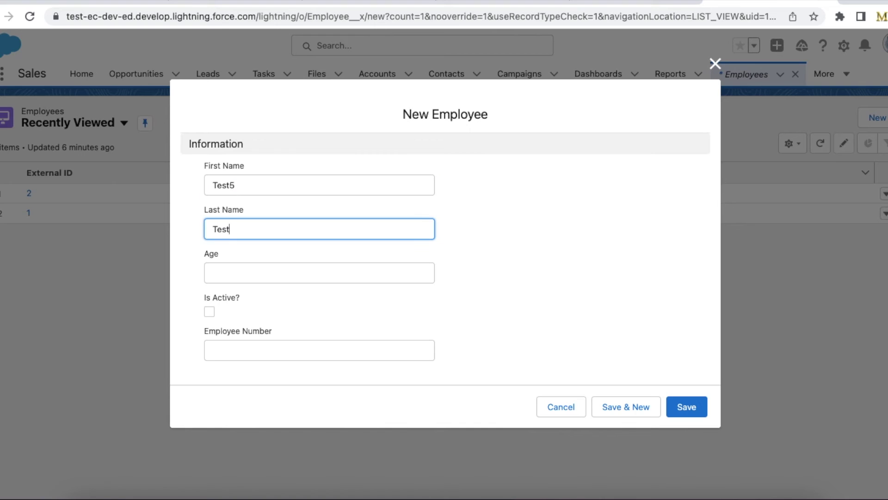
pyautogui.write('5')
pyautogui.click(360, 278)
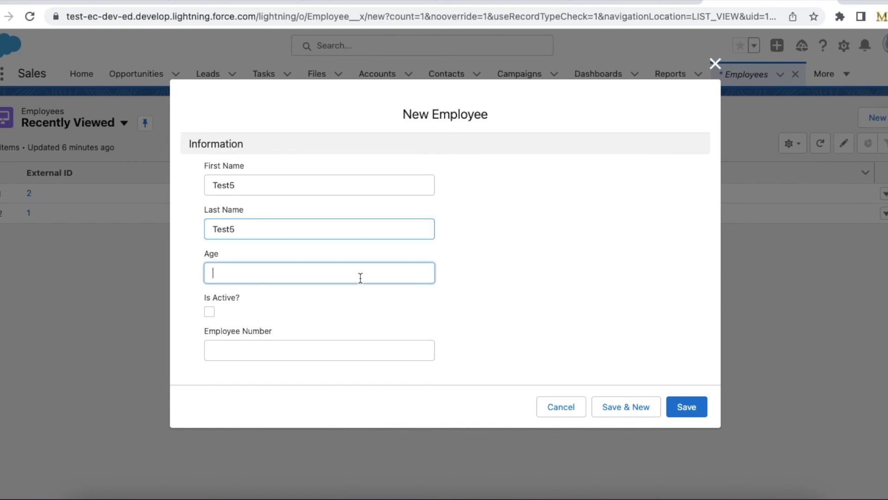
pyautogui.write('23')
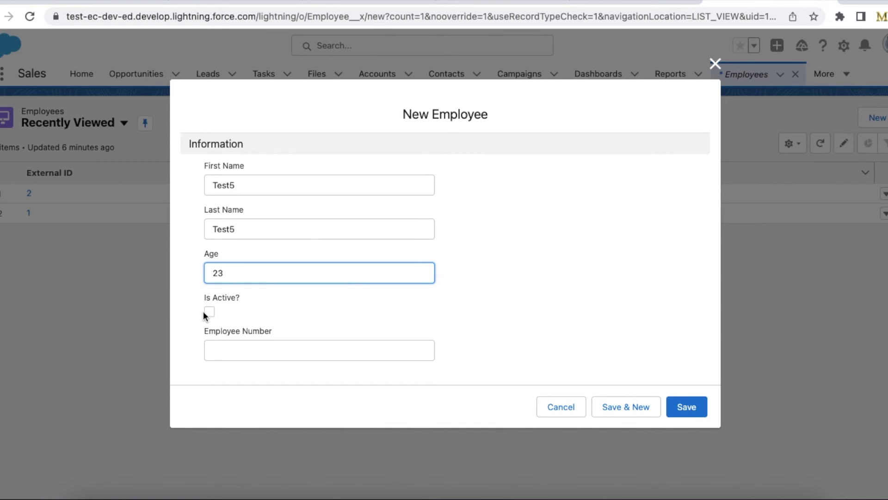
pyautogui.click(207, 312)
pyautogui.click(240, 353)
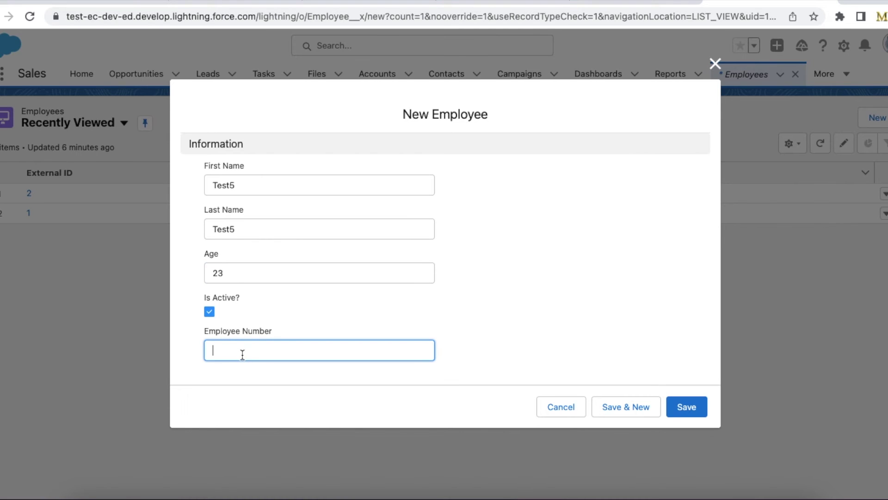
pyautogui.write('5')
pyautogui.moveTo(275, 335); pyautogui.dragTo(201, 332)
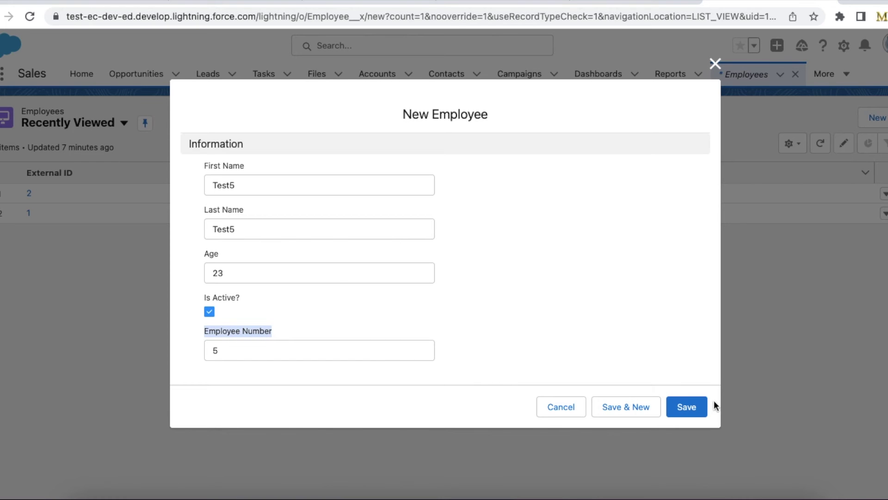
pyautogui.click(687, 408)
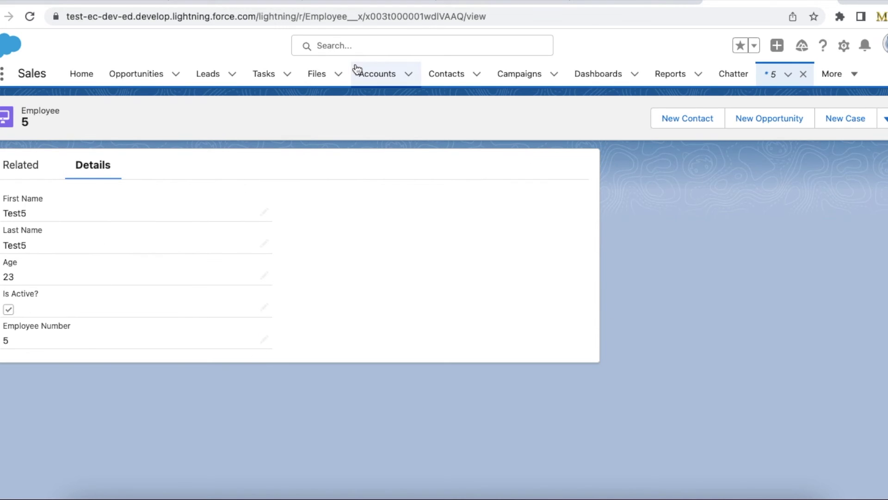
# Copy the Employee Number value 5 from the new record's details.
pyautogui.rightClick(4, 340)
pyautogui.click(30, 370)
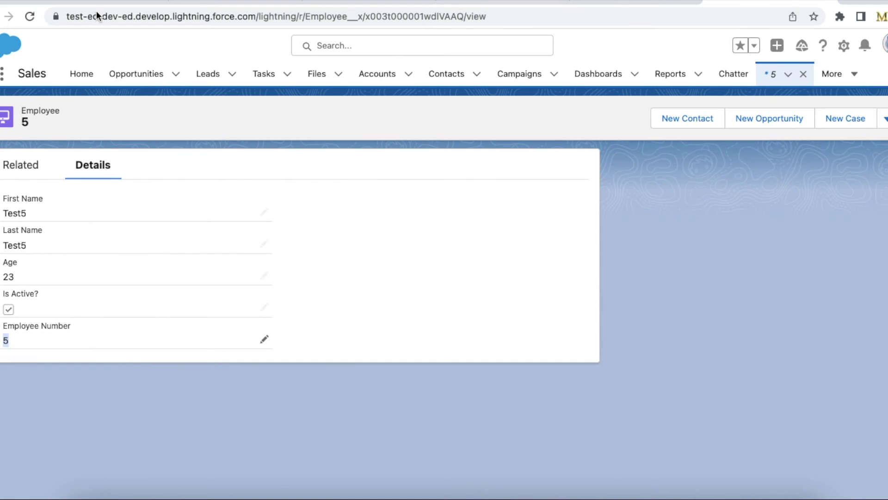
# Query the DynamoDB Employee table items for EmployeeNumber 5 and open the returned item.
pyautogui.click(220, 2)
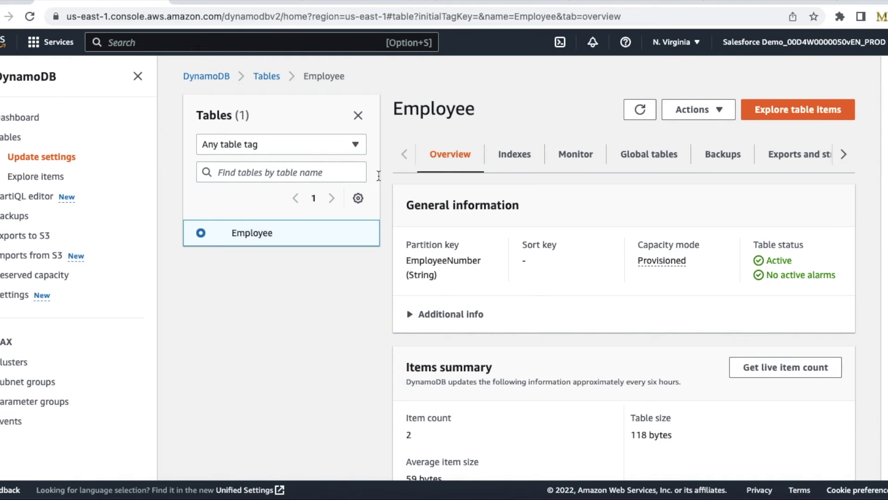
pyautogui.click(803, 116)
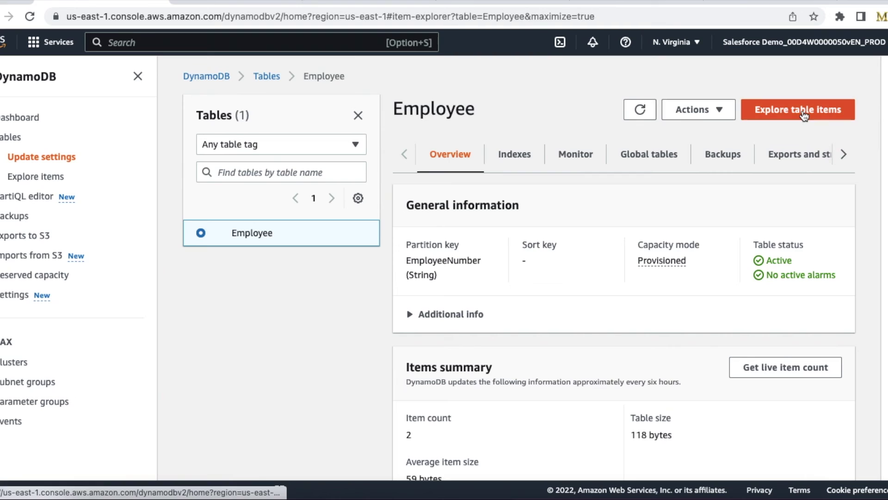
pyautogui.click(490, 211)
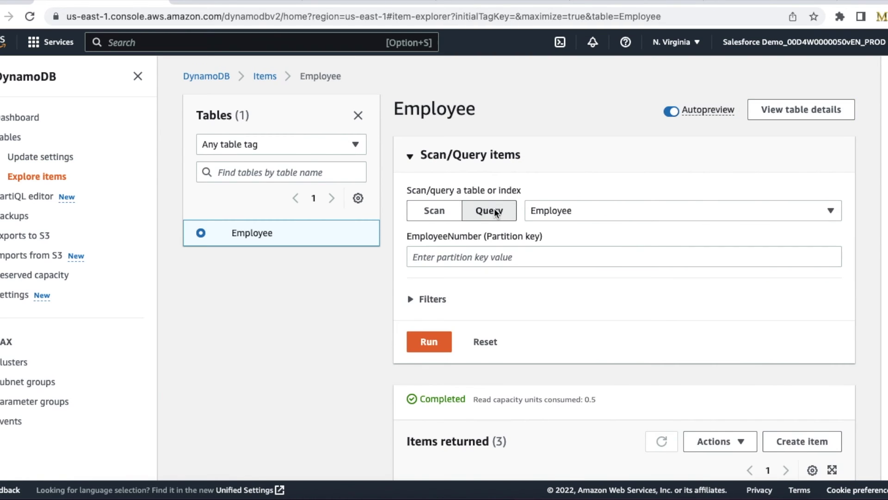
pyautogui.click(485, 259)
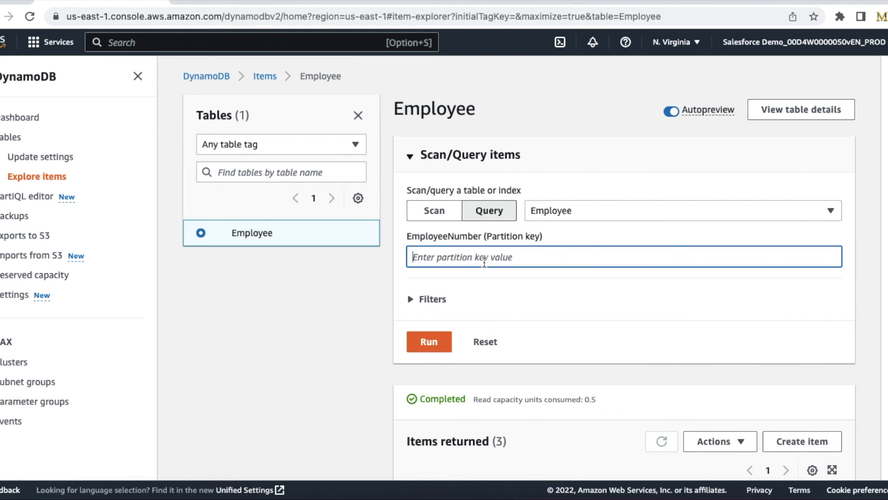
pyautogui.write('5')
pyautogui.click(439, 349)
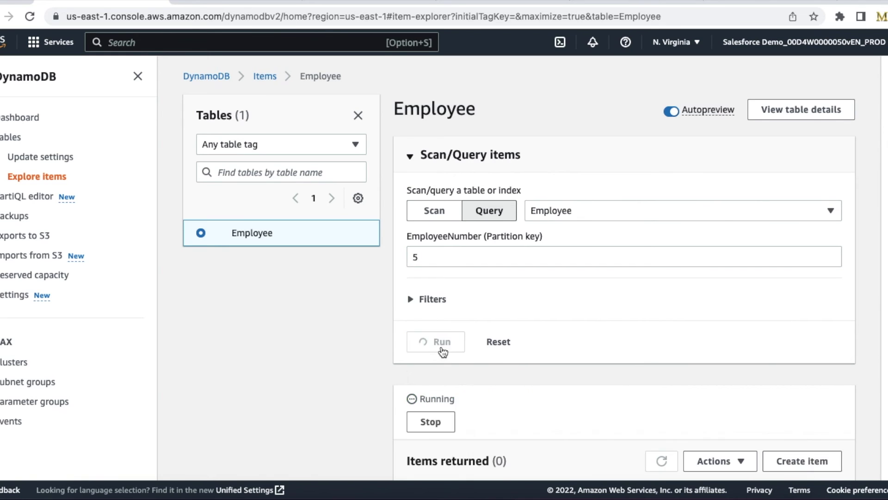
pyautogui.scroll(-3, 443, 320)
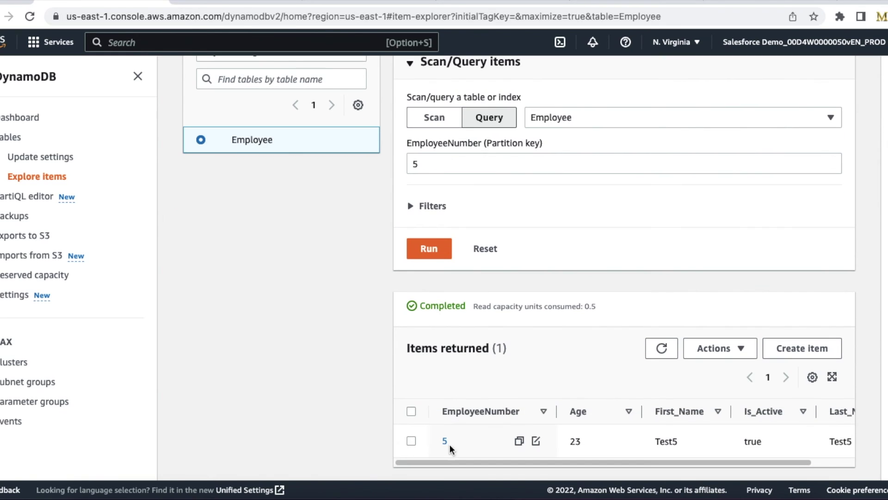
pyautogui.click(444, 441)
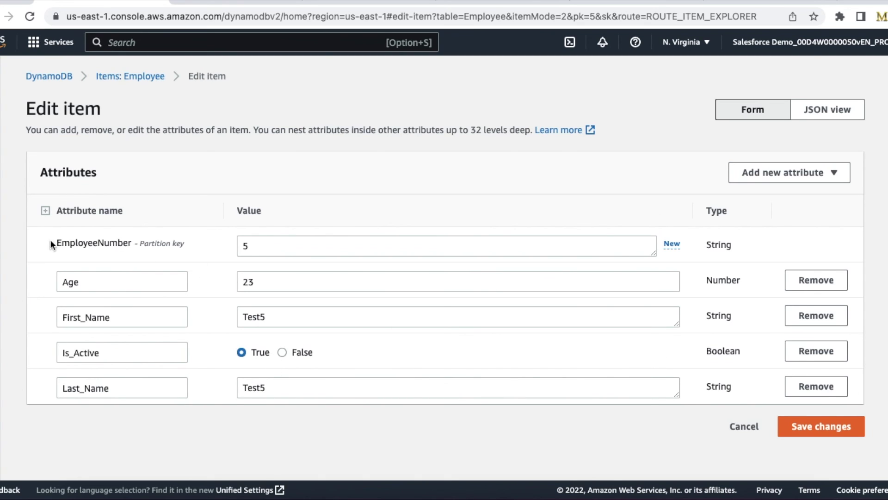
pyautogui.moveTo(51, 240); pyautogui.dragTo(720, 251)
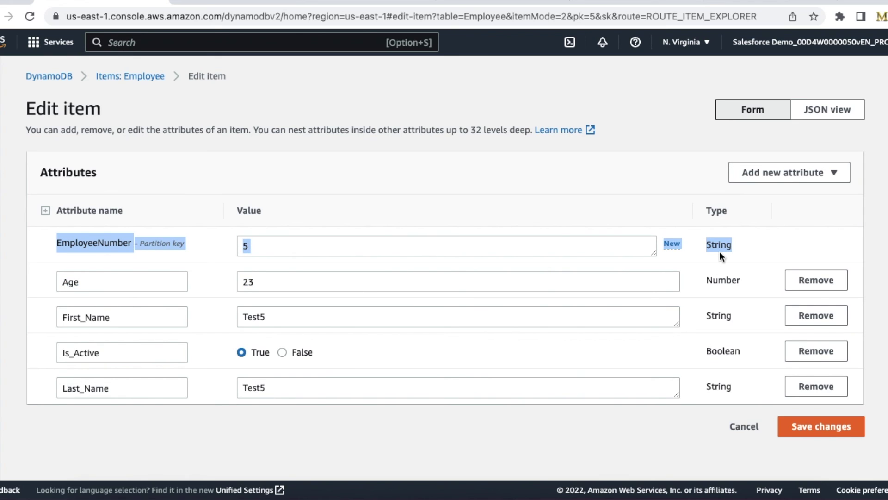